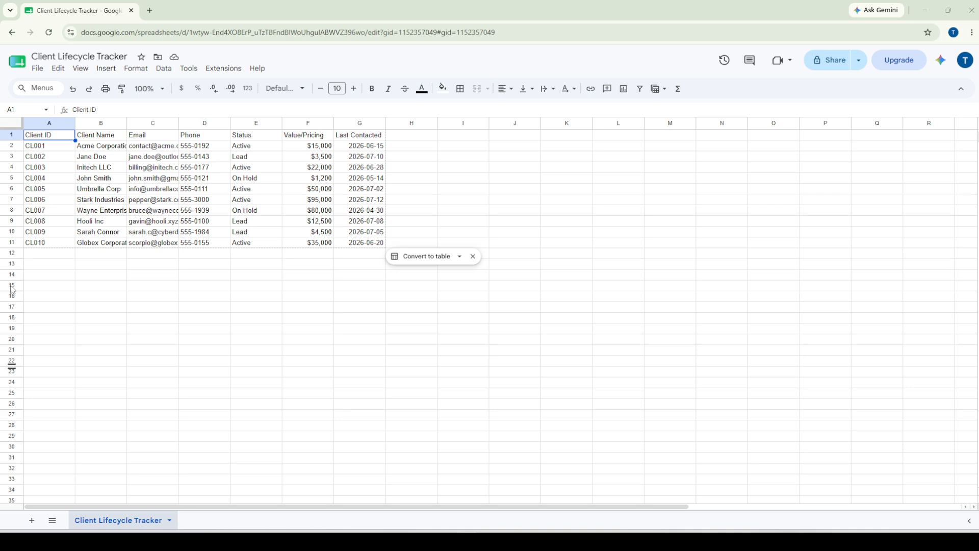
Make the header cells A1:G1 bold and centre-align them horizontally.
click(197, 330)
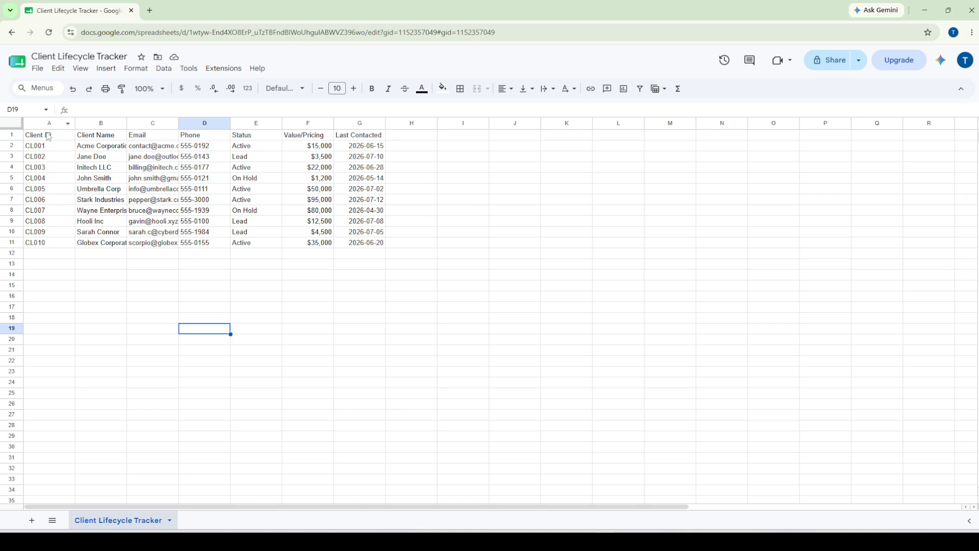
drag(46, 137, 357, 134)
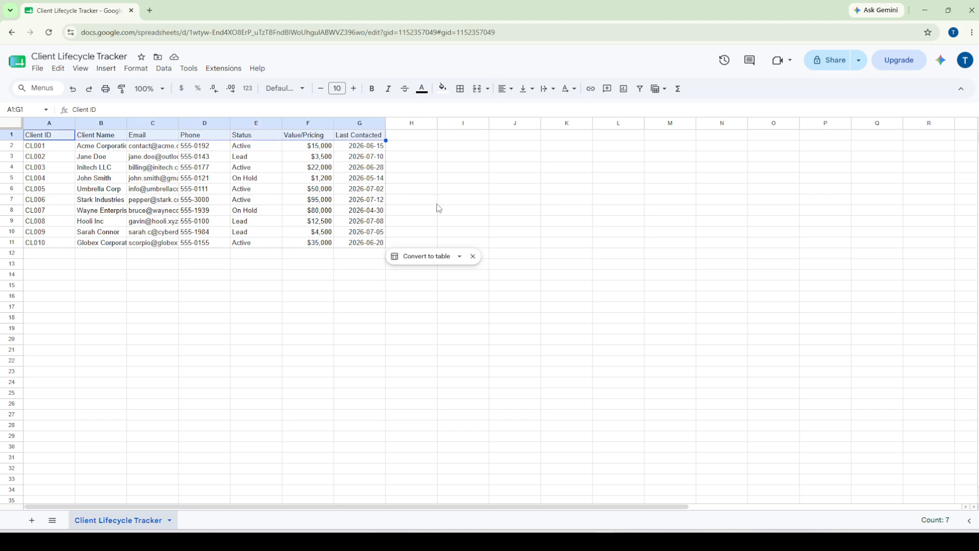
key(ctrl+b)
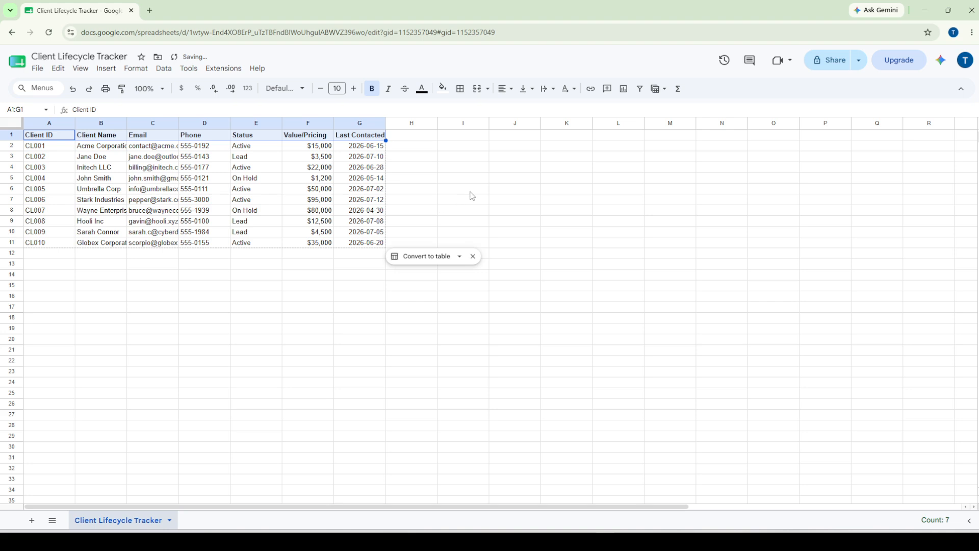
click(510, 91)
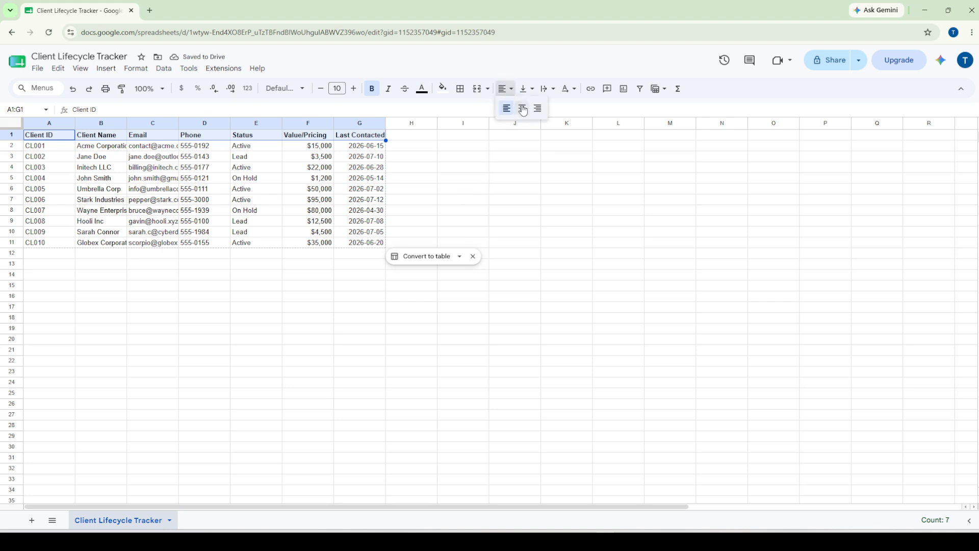
click(522, 108)
click(485, 244)
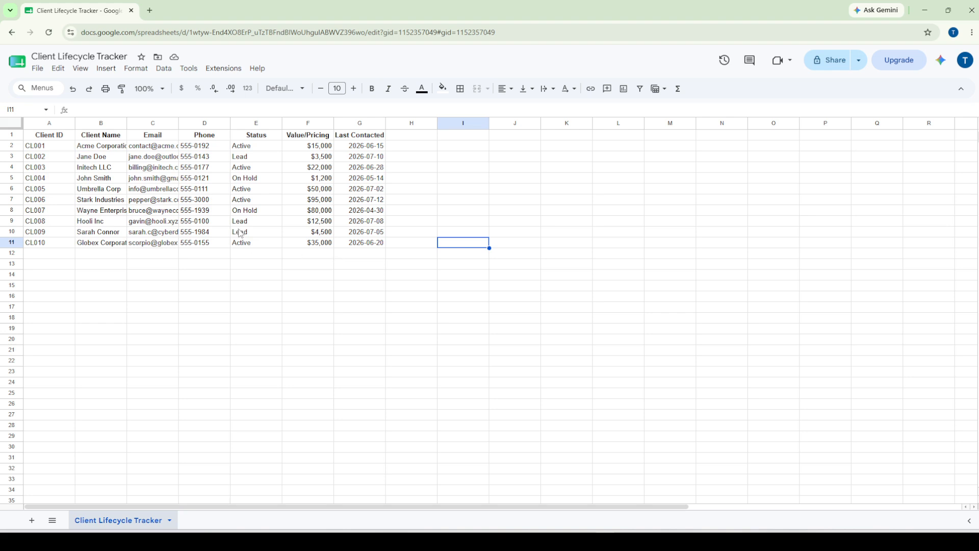
Fit the Email column's width to its contents.
double_click(179, 124)
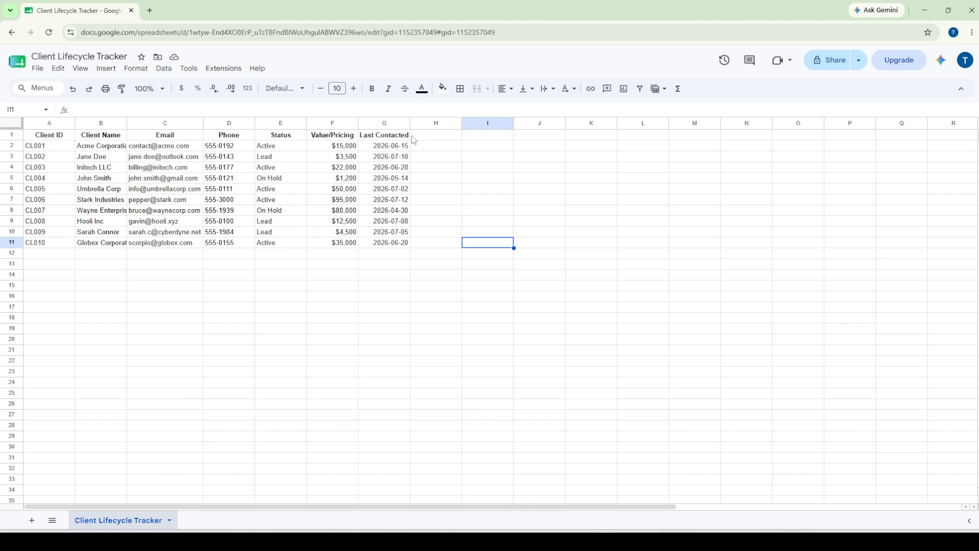
Freeze the header row of the client sheet and check that it stays in place when scrolling.
click(11, 135)
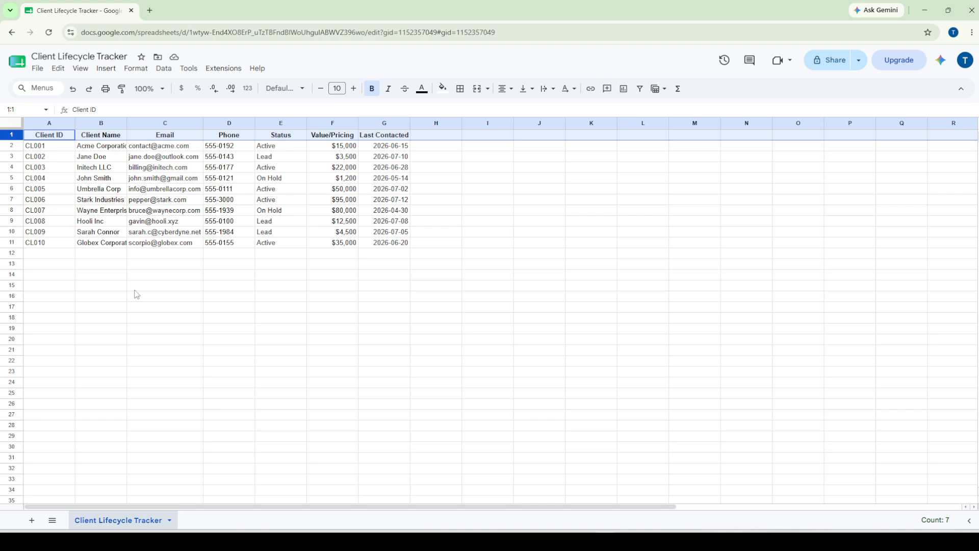
click(269, 290)
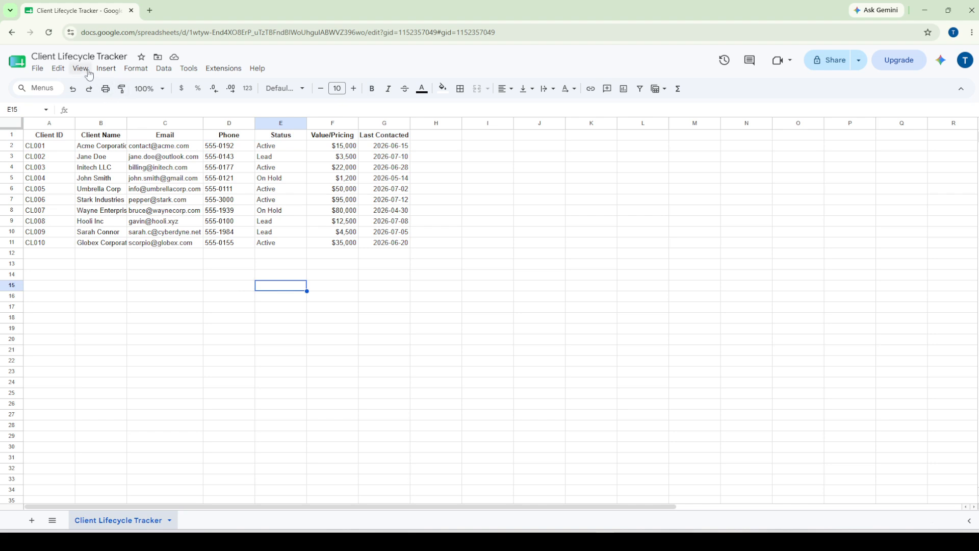
scroll(195, 247, down, 3)
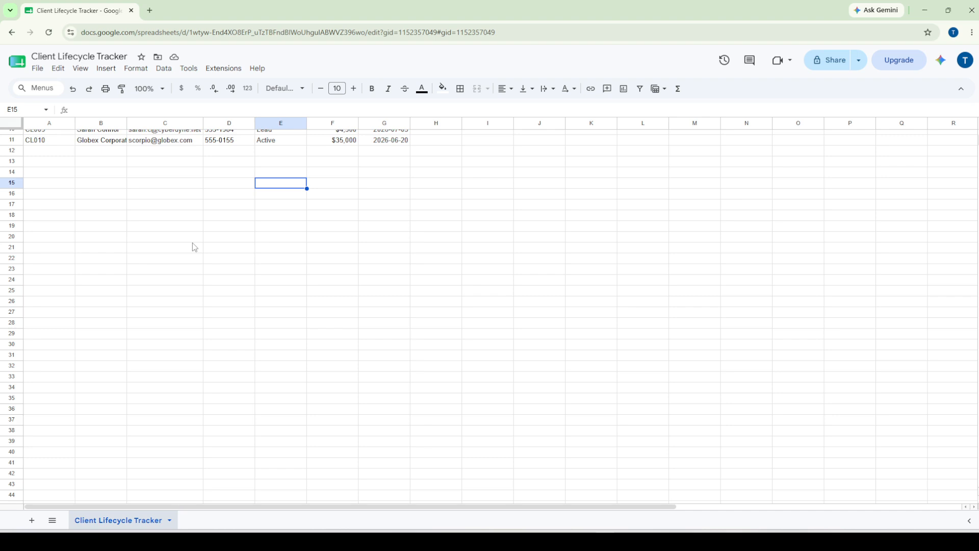
scroll(194, 247, up, 3)
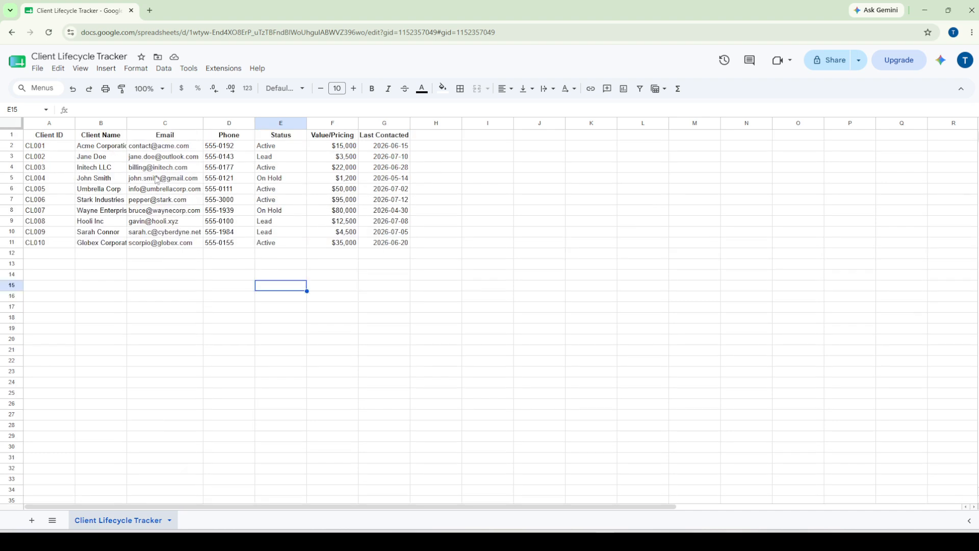
click(81, 69)
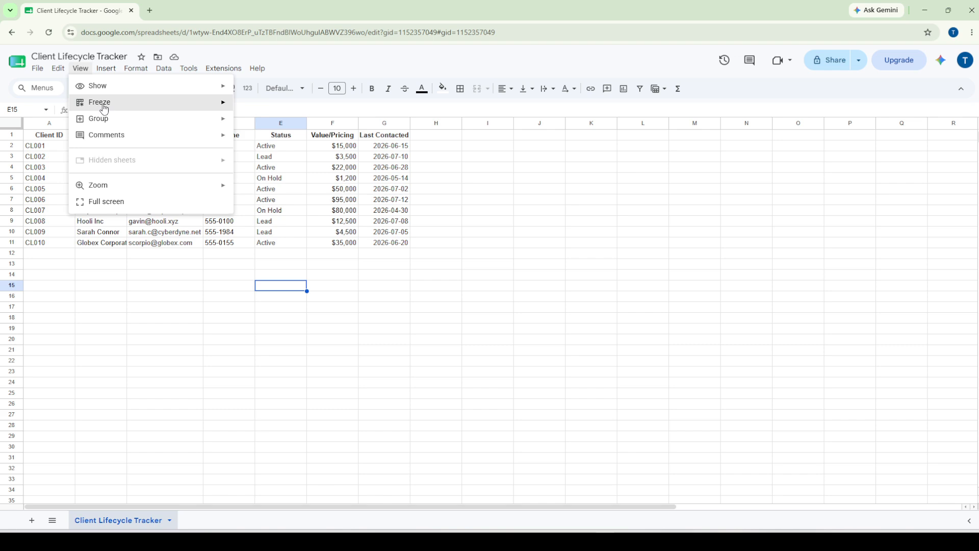
mouse_move(104, 108)
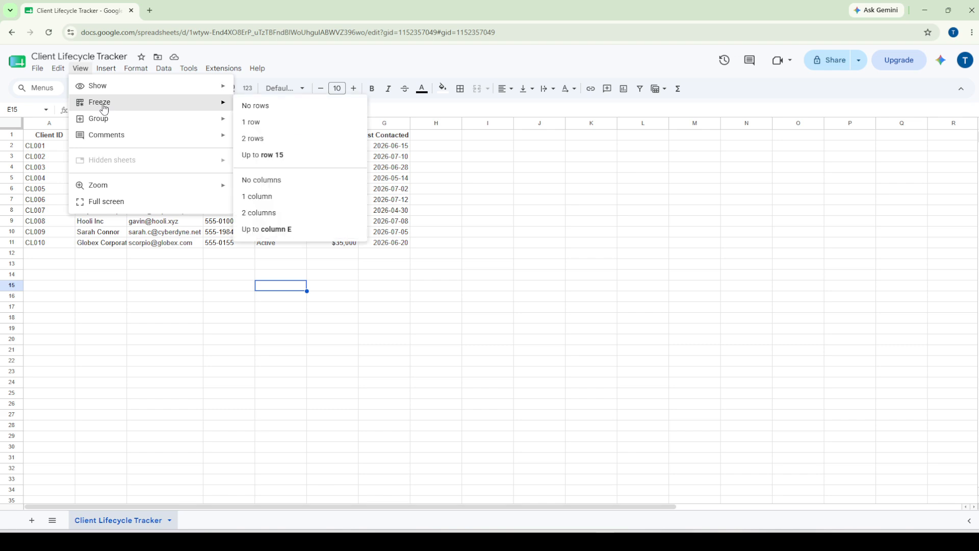
click(265, 127)
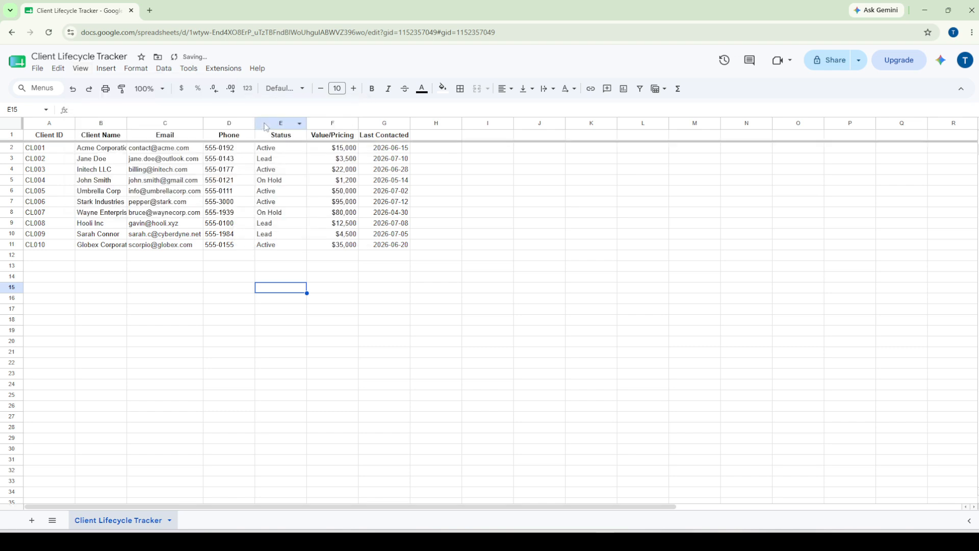
click(245, 279)
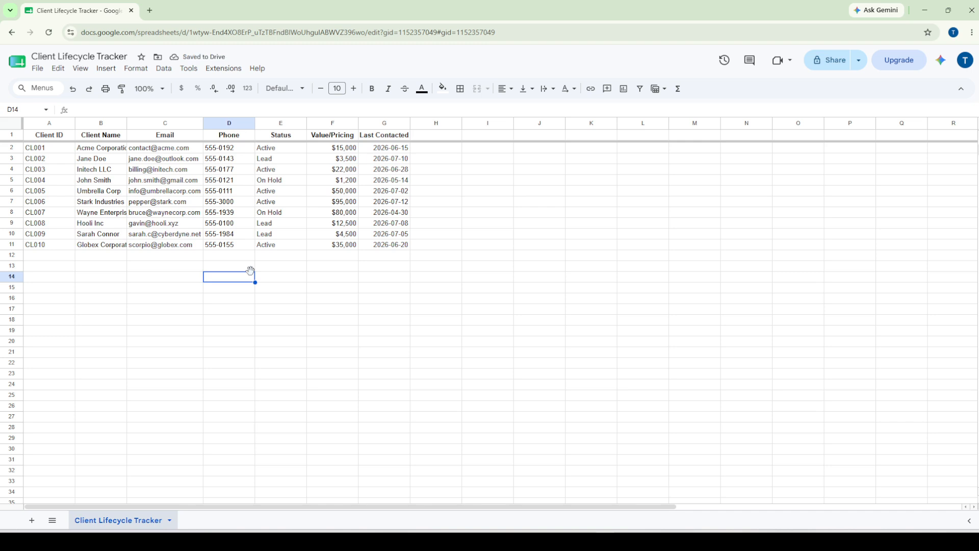
scroll(314, 274, down, 3)
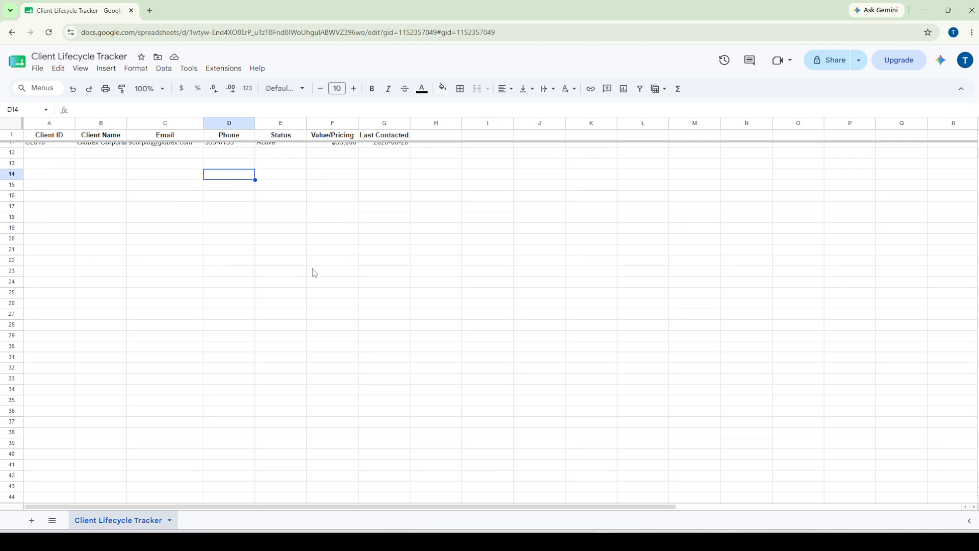
scroll(274, 270, up, 3)
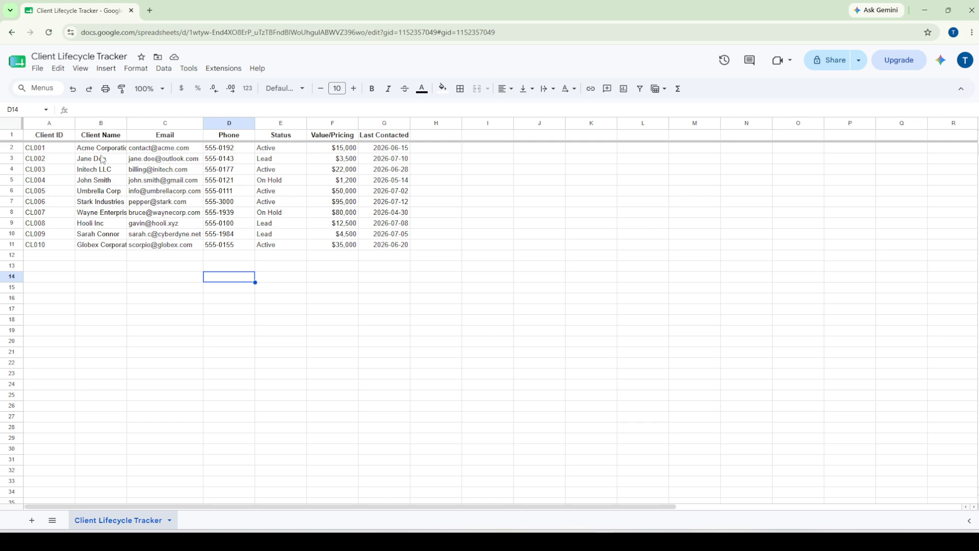
click(57, 151)
drag(57, 151, 60, 232)
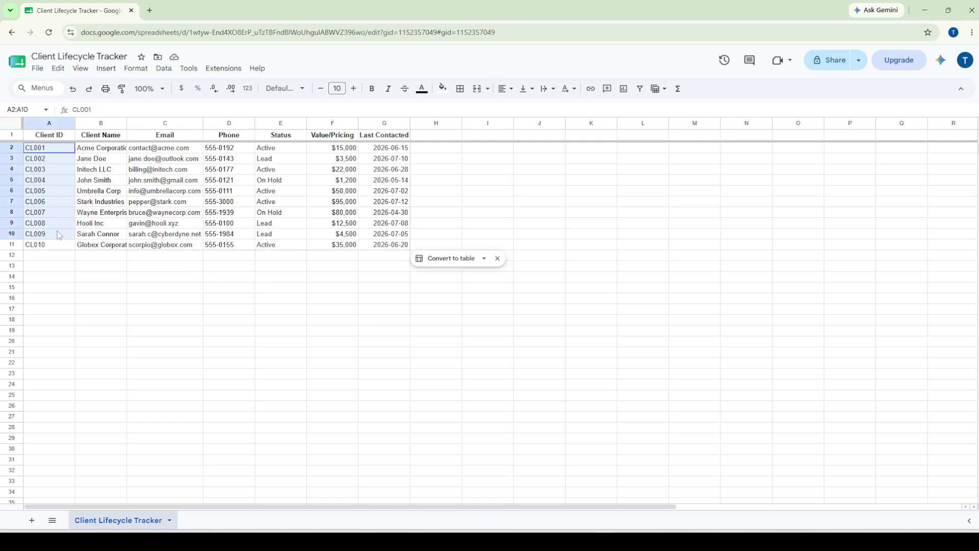
drag(106, 151, 111, 250)
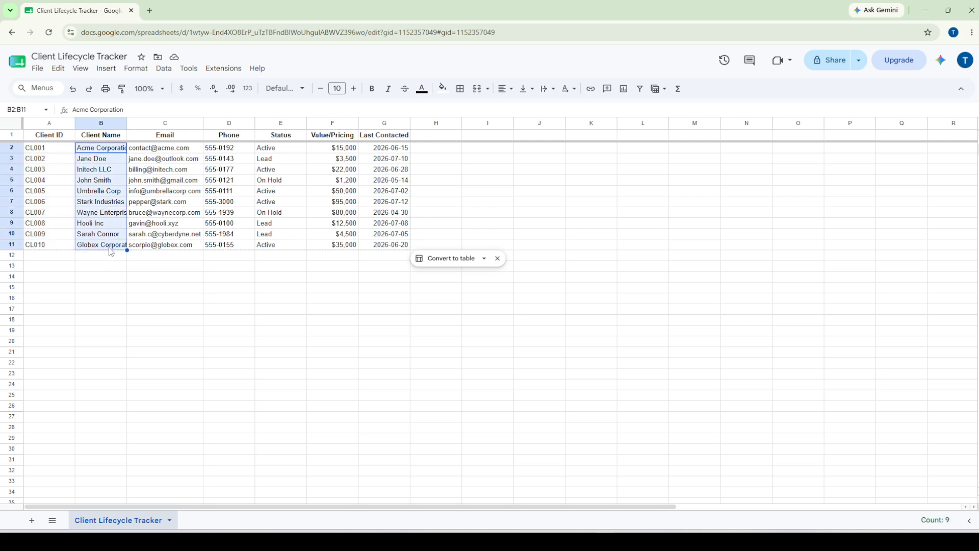
click(171, 298)
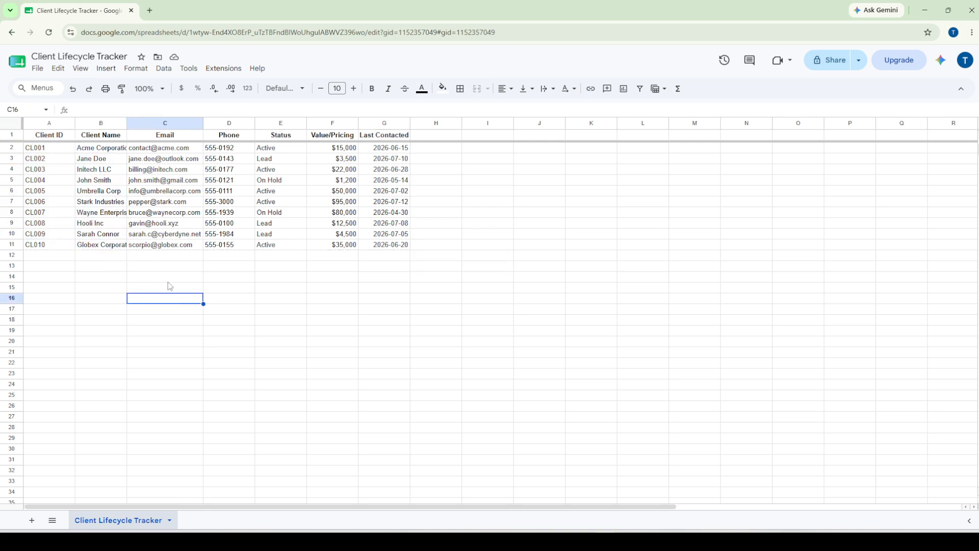
Fit the Client Name column's width to its contents.
double_click(127, 123)
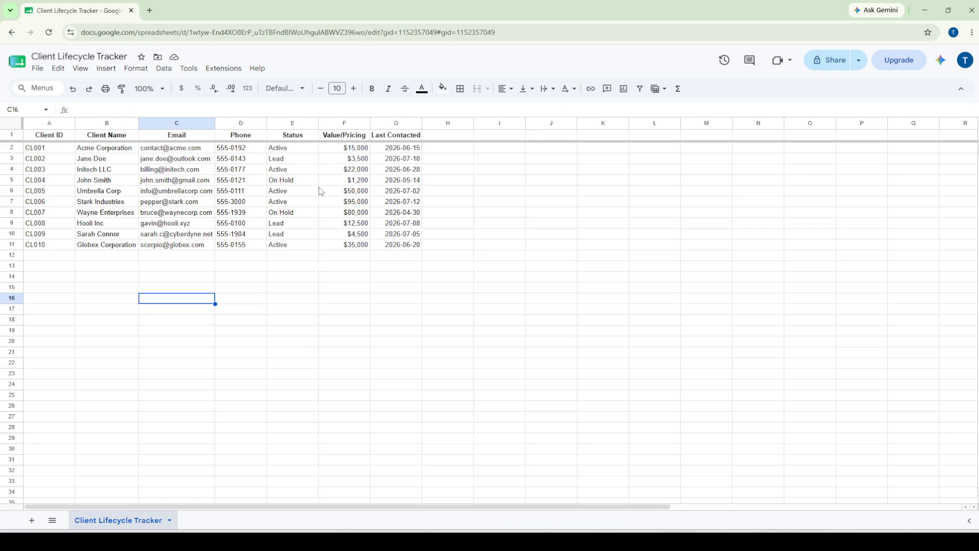
Turn the Status cells E2:E11 into dropdowns with the items Active, Lead and On Hold.
drag(295, 150, 285, 245)
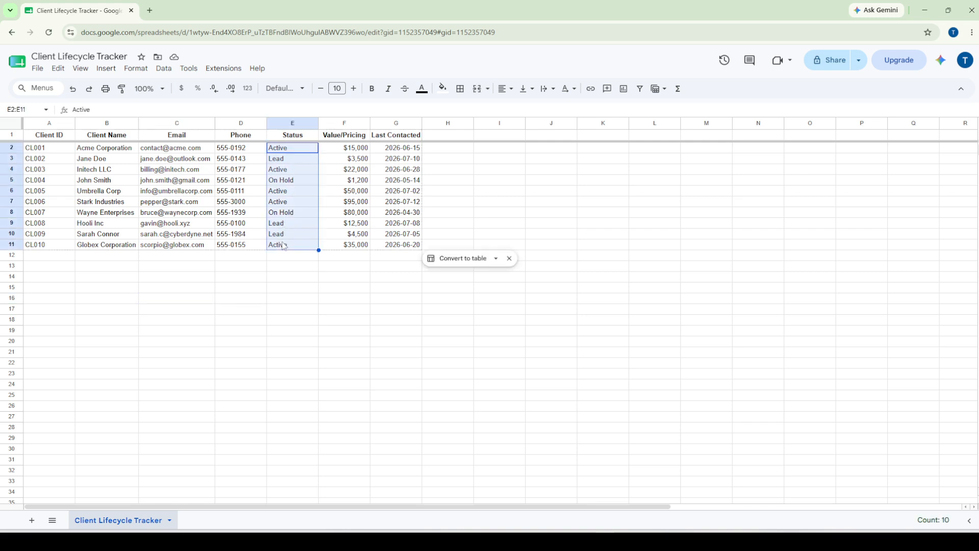
right_click(285, 199)
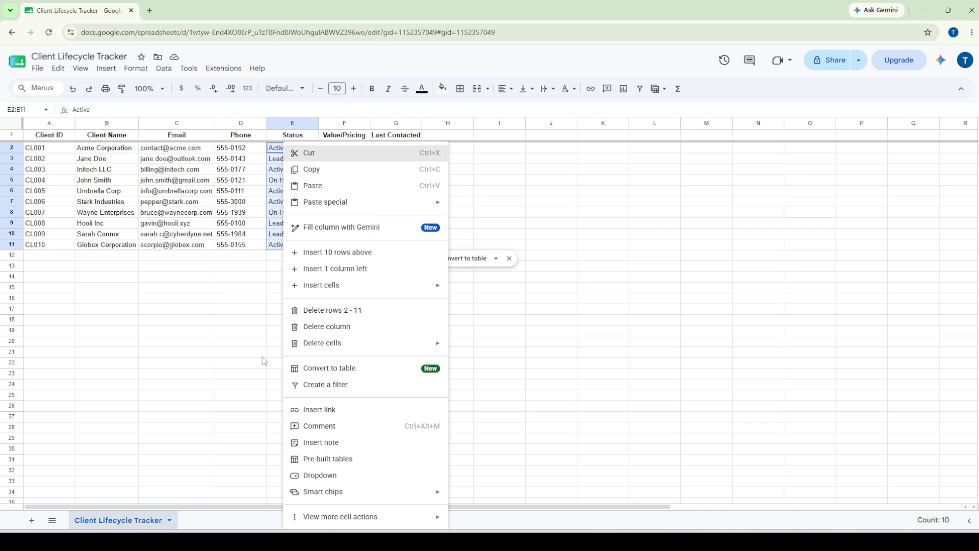
click(307, 475)
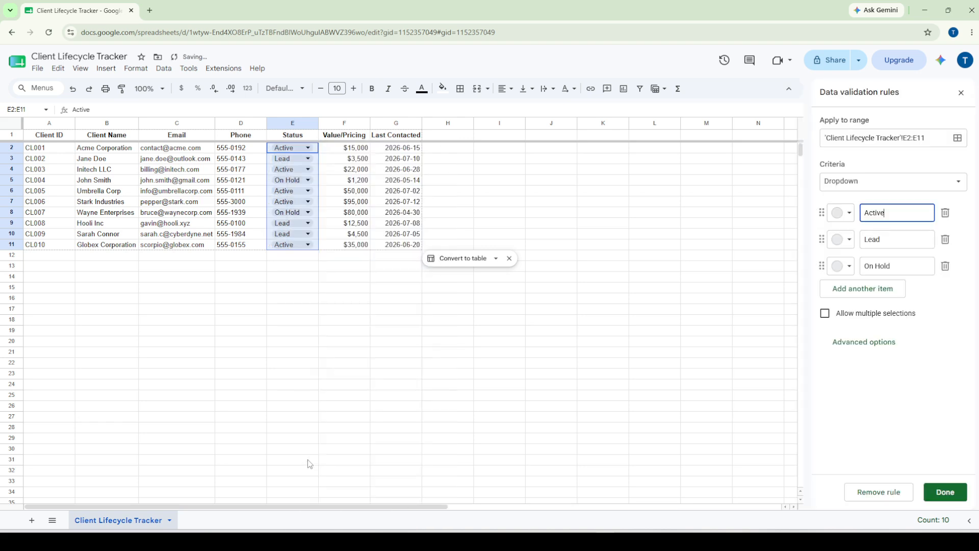
click(303, 309)
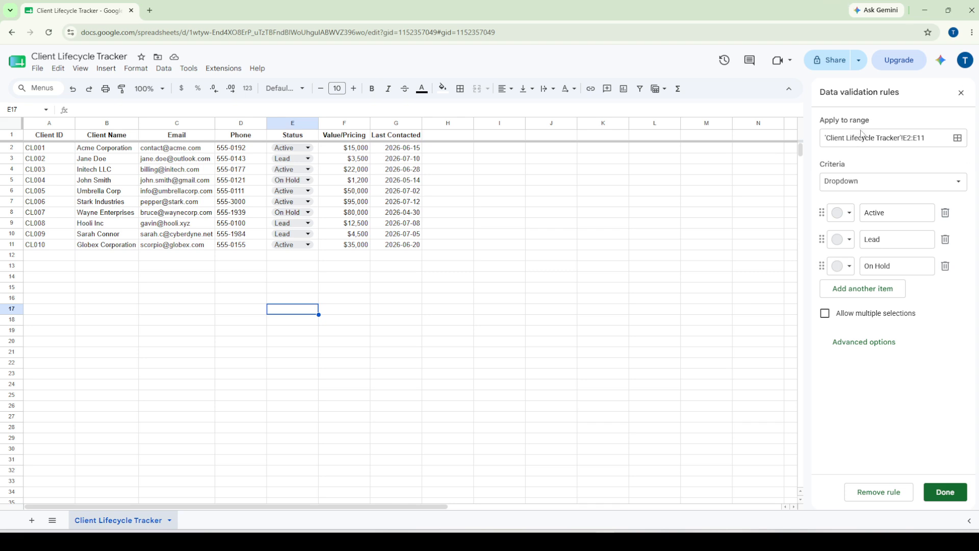
Colour the Status dropdown items dark green for Active, dark blue for Lead and light yellow for On Hold, and finish the rule.
click(842, 213)
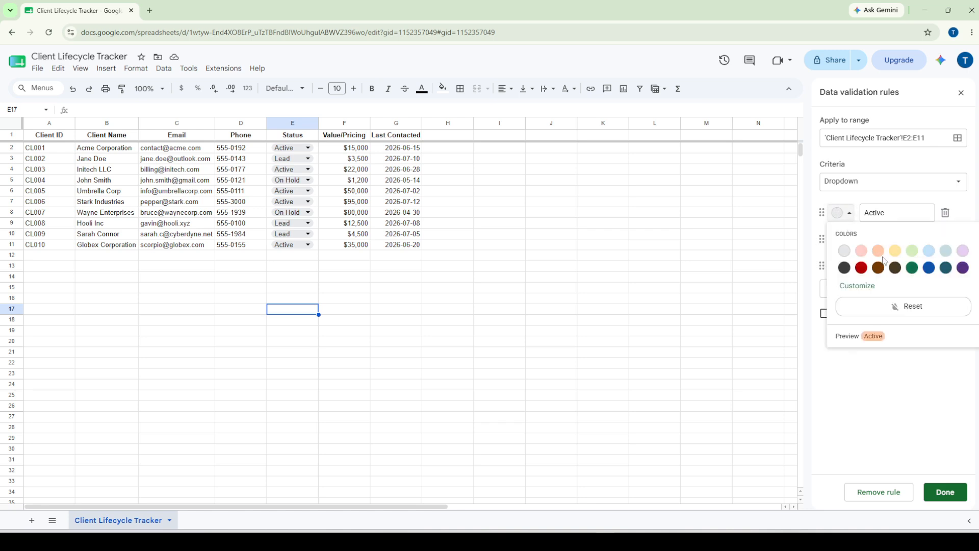
click(911, 267)
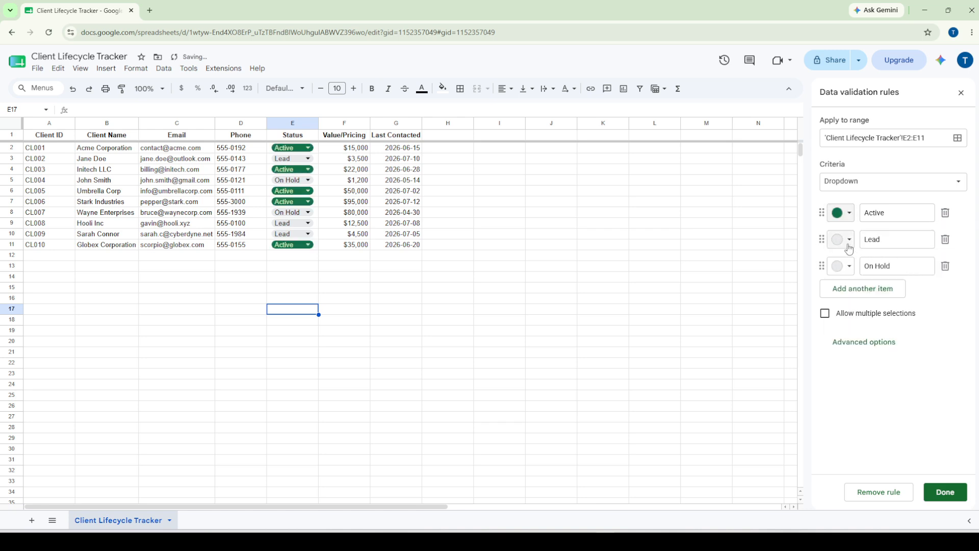
click(849, 248)
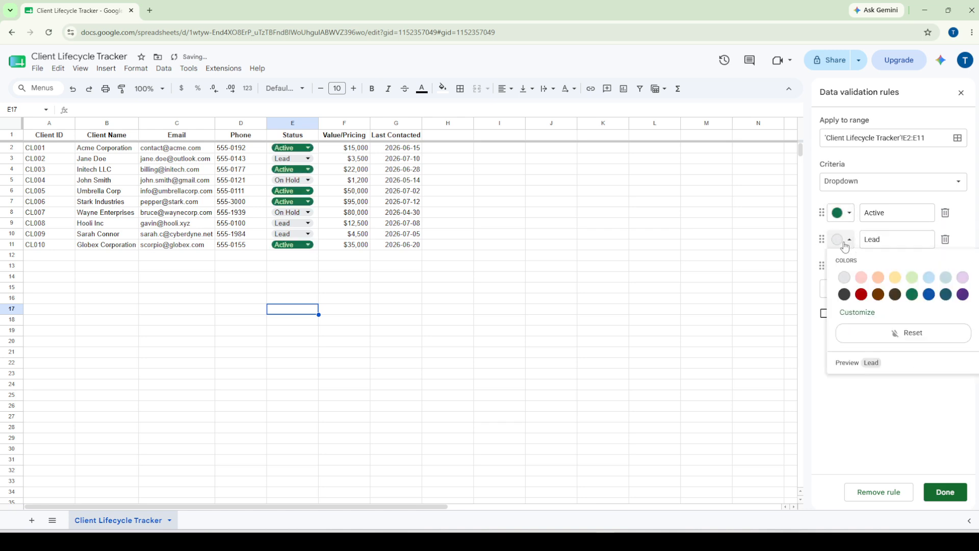
click(926, 295)
click(849, 266)
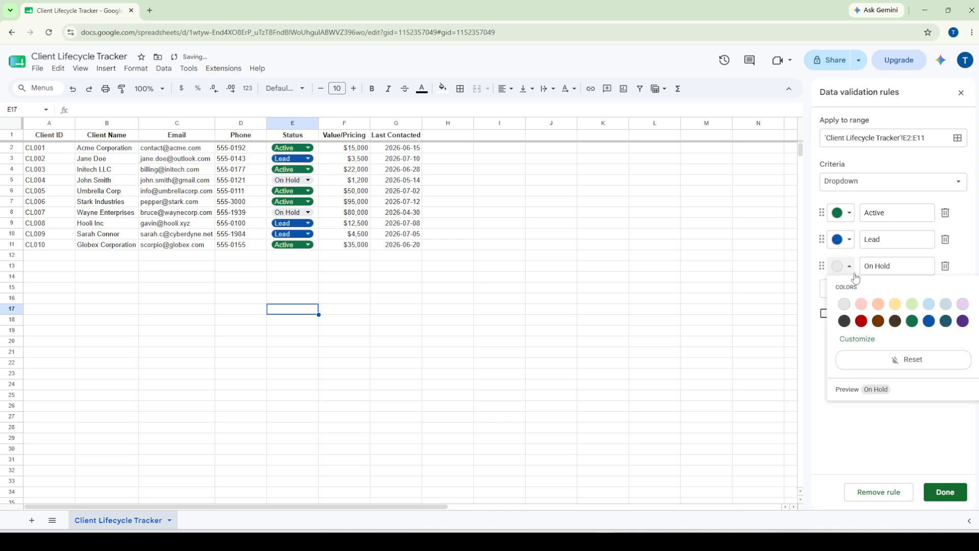
click(896, 305)
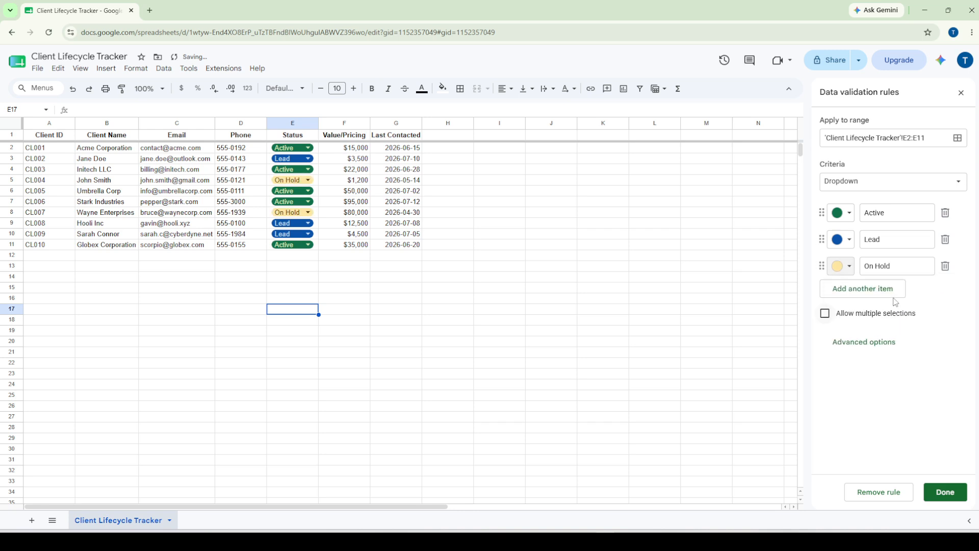
click(945, 492)
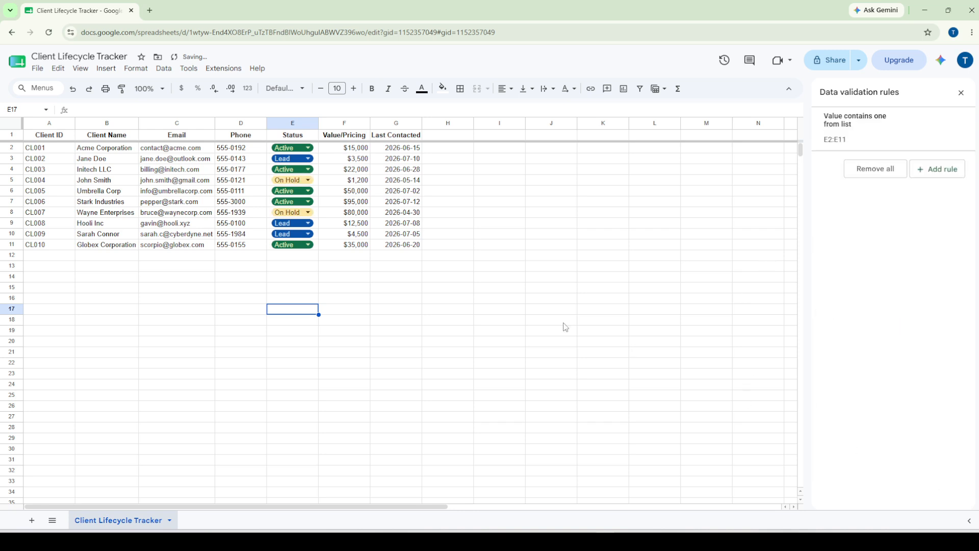
click(364, 289)
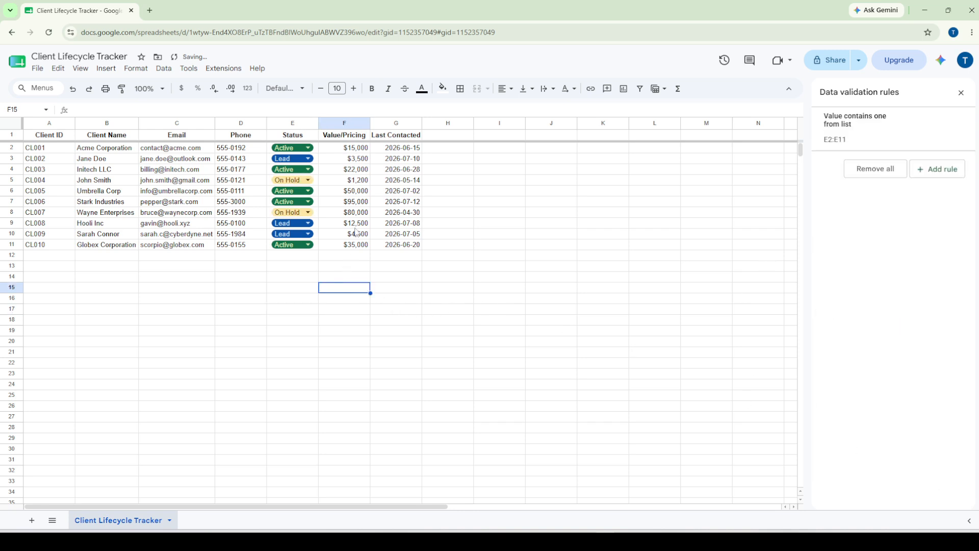
drag(346, 149, 351, 245)
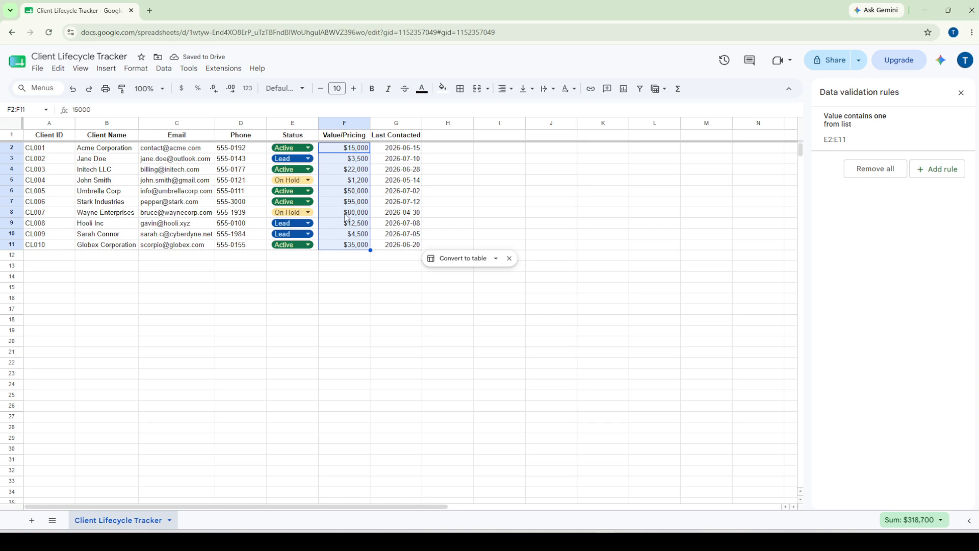
click(406, 300)
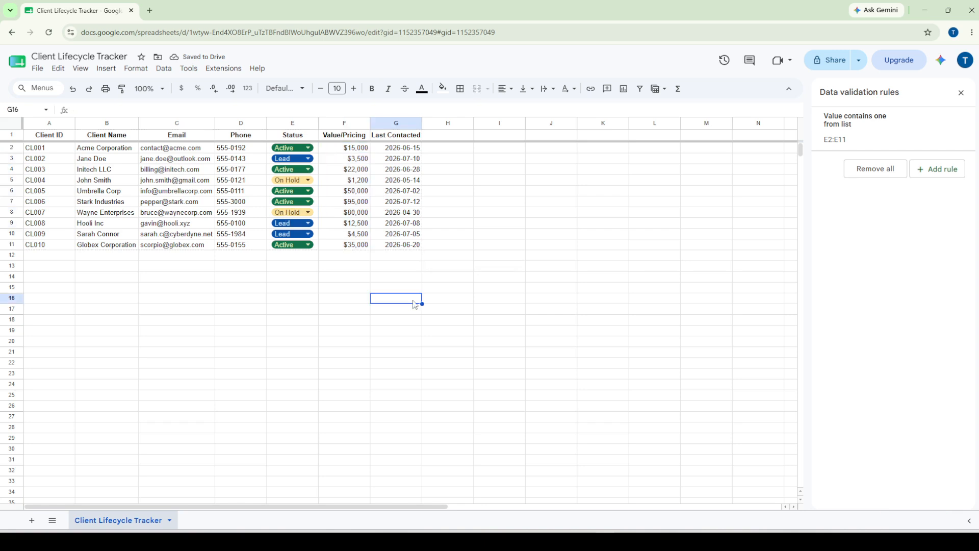
click(398, 149)
drag(396, 159, 401, 234)
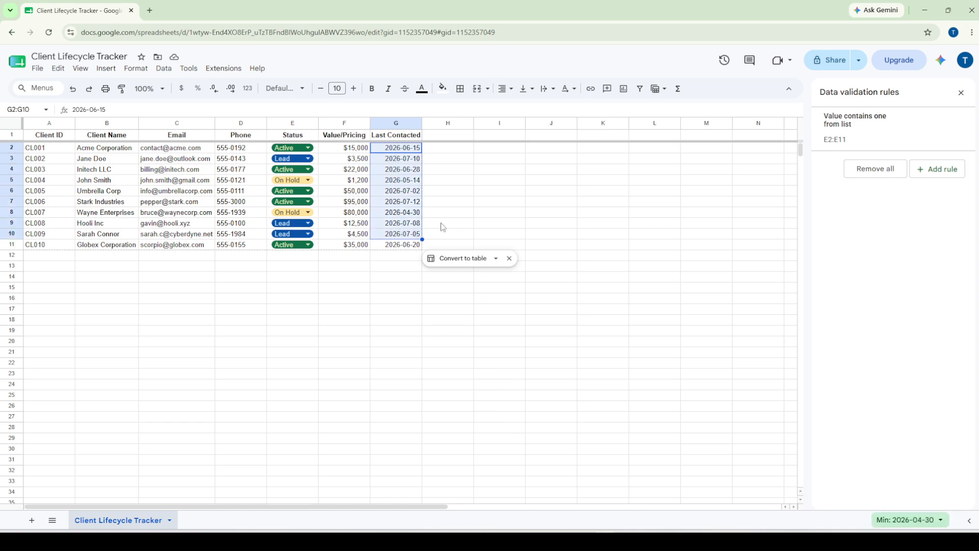
click(381, 274)
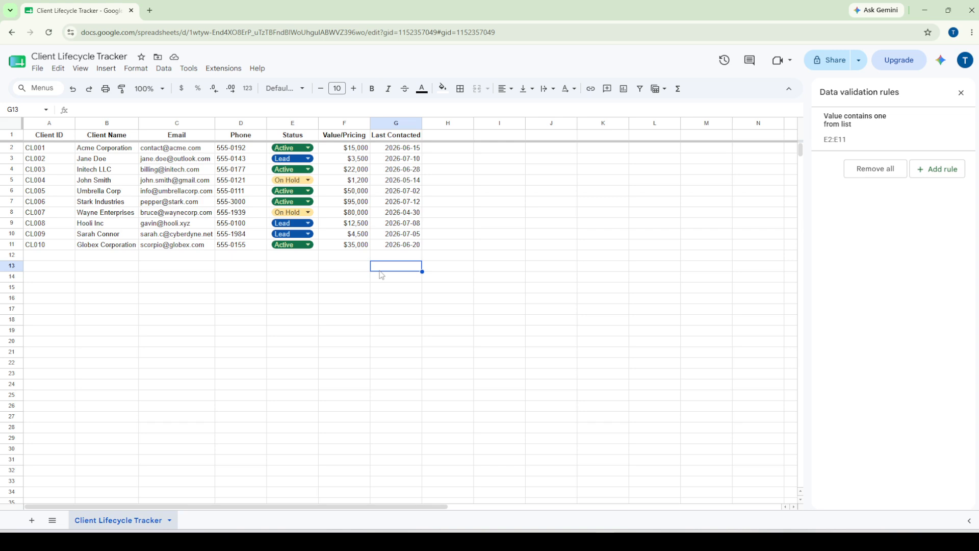